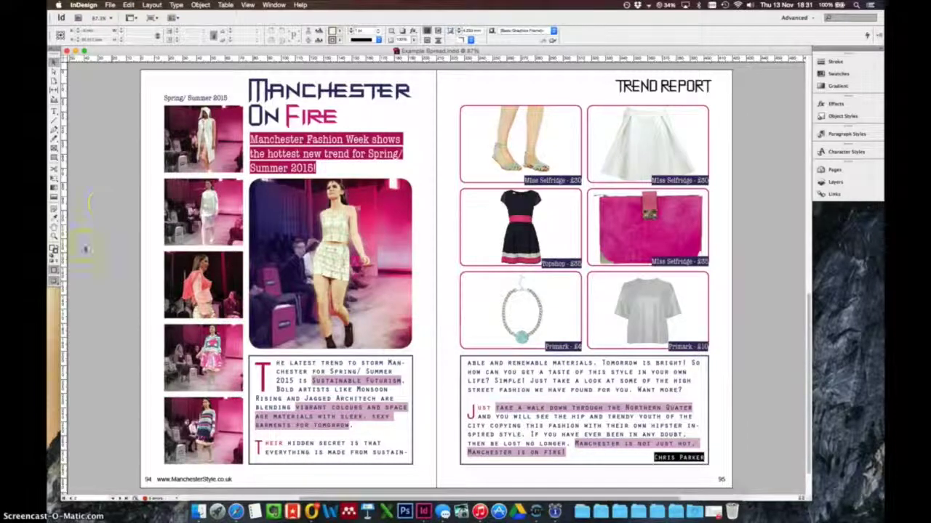
Step: Open the File menu to reach the Package command for the spread
{"action": "left_click", "coordinate": [110, 5]}
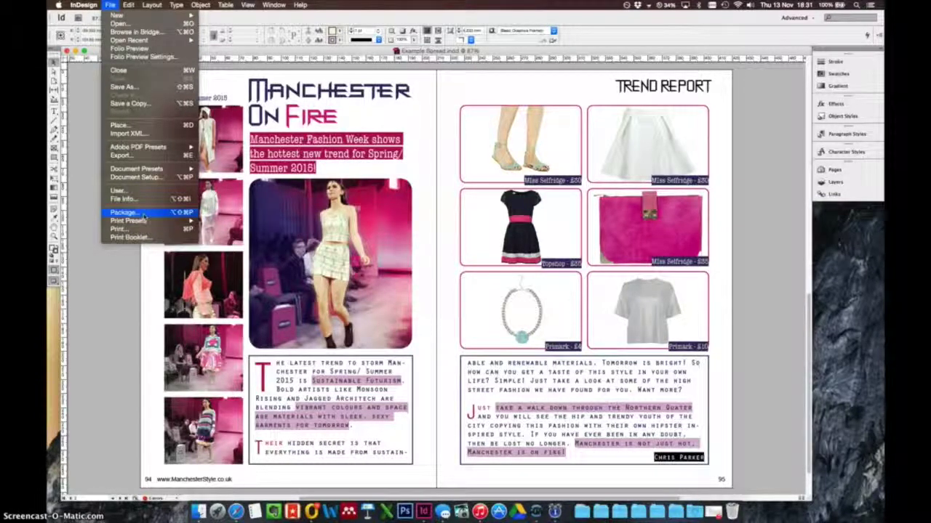
Step: Close the File menu, select a runway thumbnail, and click the status bar's preflight indicator
{"action": "left_click", "coordinate": [114, 302]}
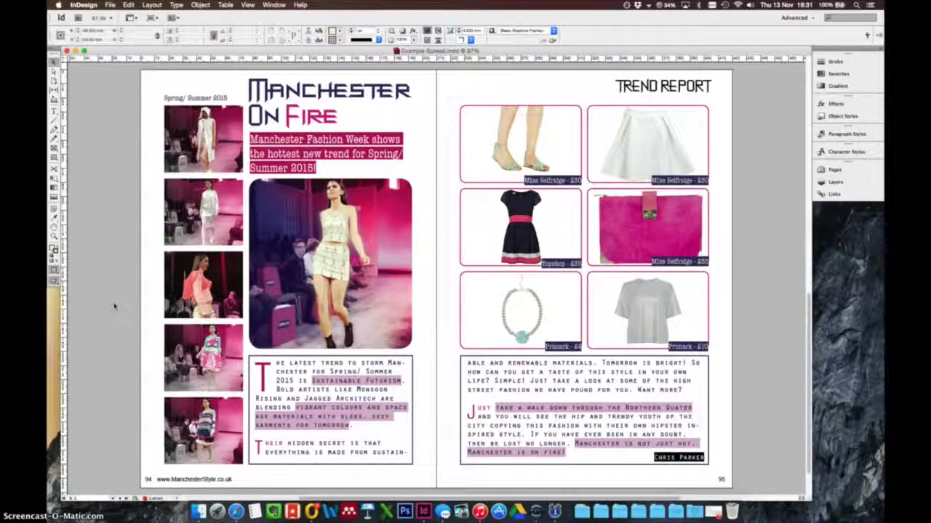
{"action": "left_click", "coordinate": [125, 307]}
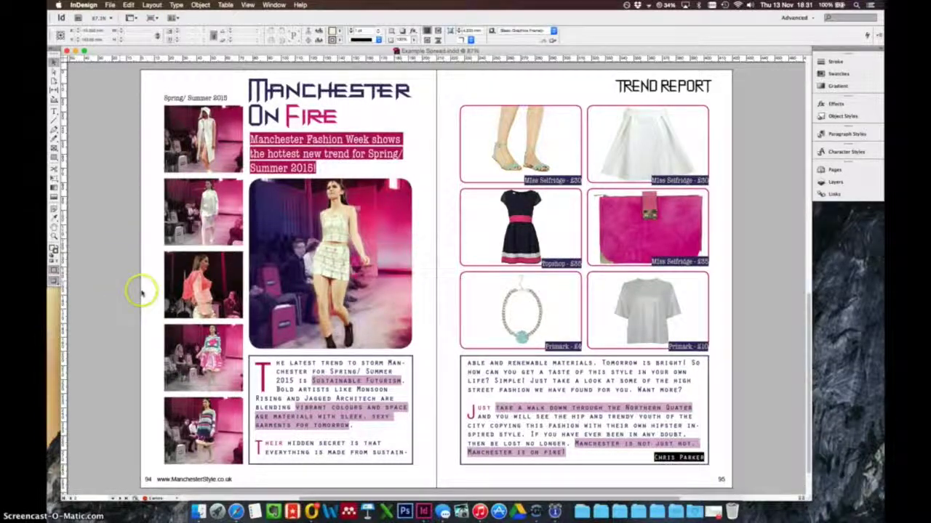
{"action": "left_click", "coordinate": [188, 368]}
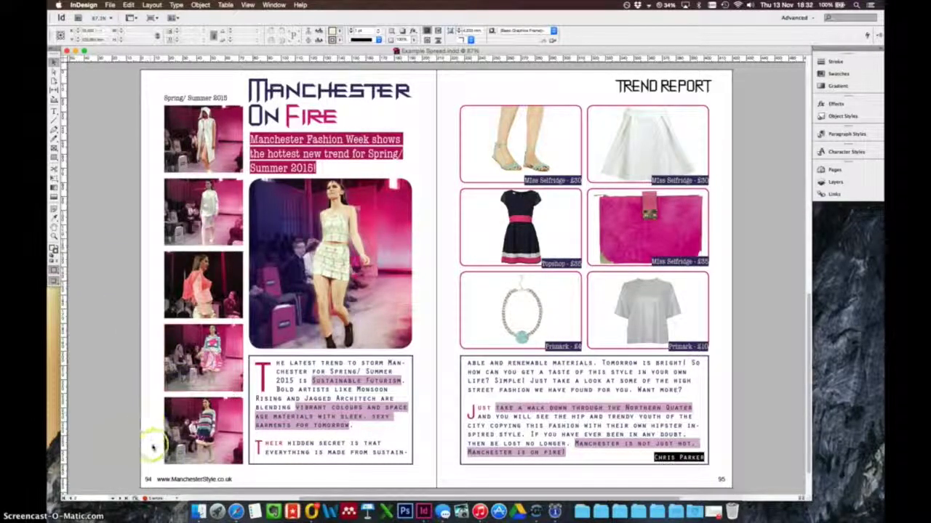
{"action": "left_click", "coordinate": [153, 501]}
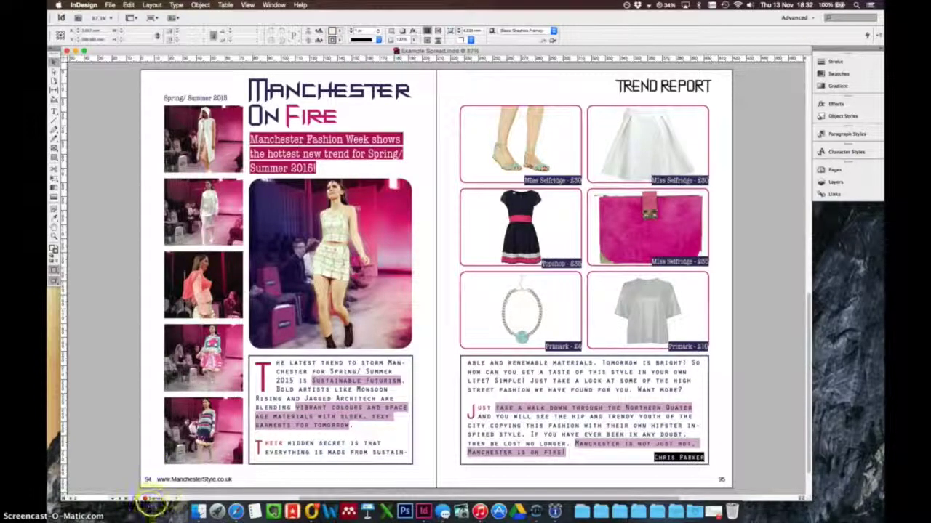
{"action": "left_click", "coordinate": [148, 498]}
Step: Open the Preflight panel, expand LINKS > Missing link, and move the panel aside
{"action": "double_click", "coordinate": [148, 500]}
{"action": "left_click", "coordinate": [200, 234]}
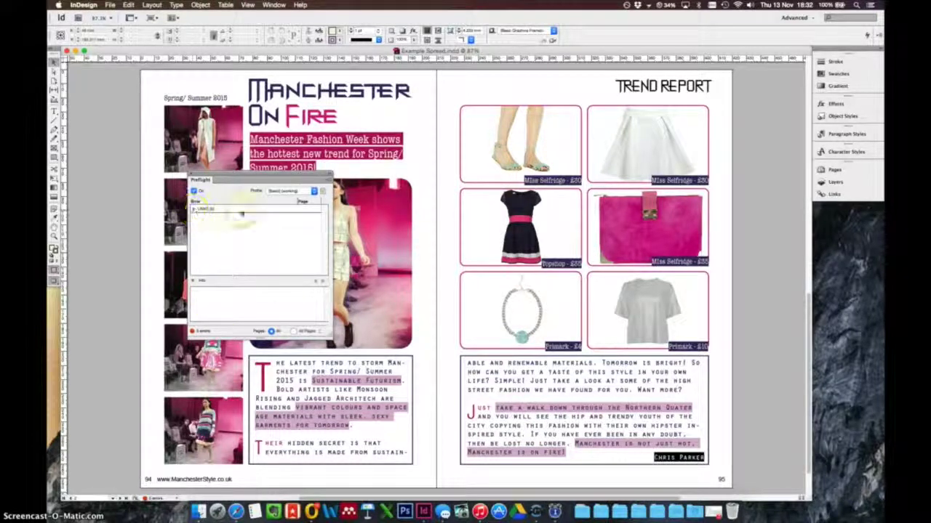
{"action": "left_click", "coordinate": [194, 210]}
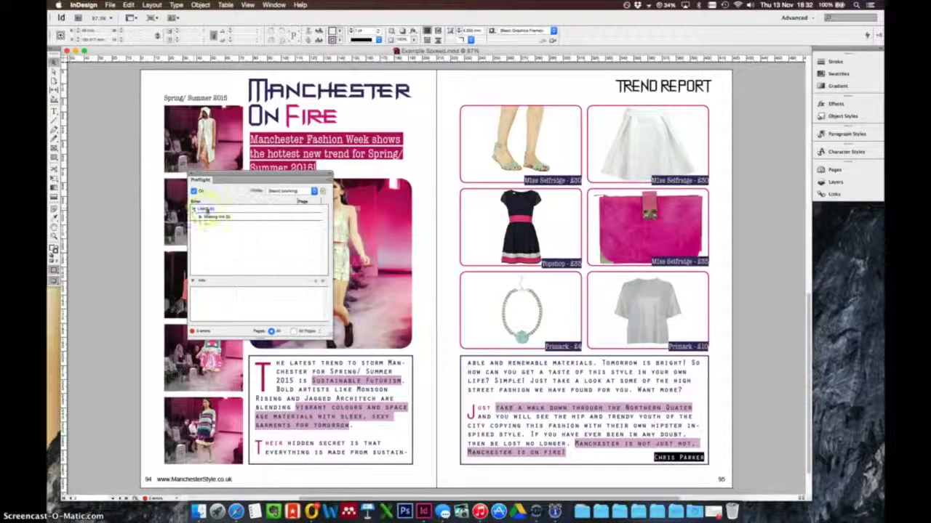
{"action": "left_click", "coordinate": [200, 216]}
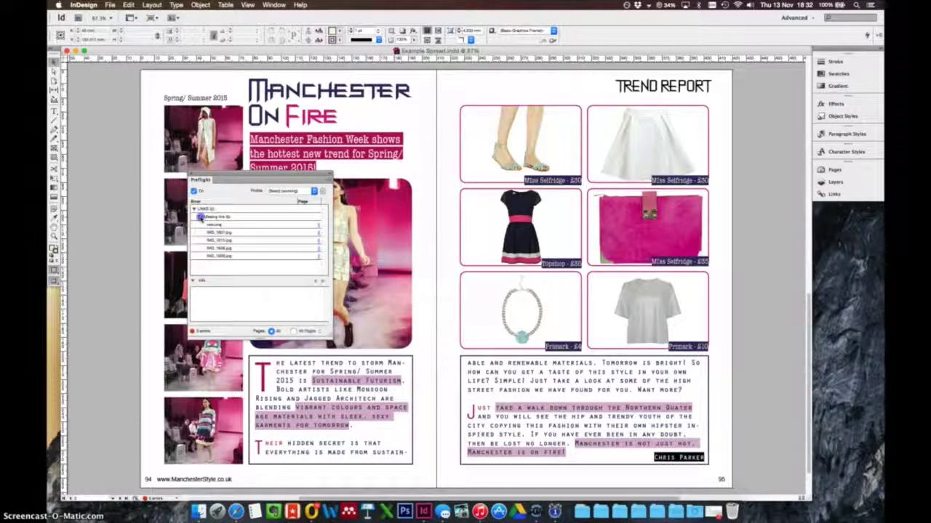
{"action": "left_click", "coordinate": [244, 227]}
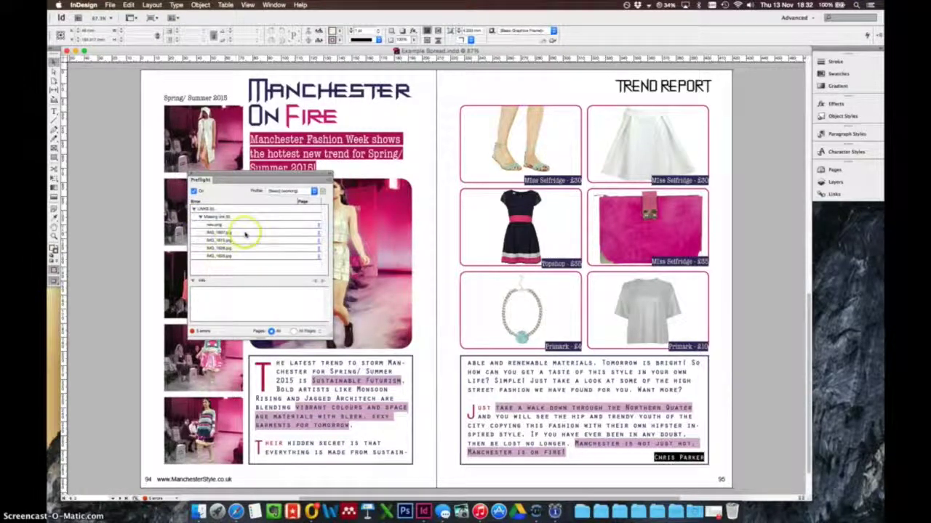
{"action": "left_click_drag", "start_coordinate": [268, 180], "coordinate": [164, 211]}
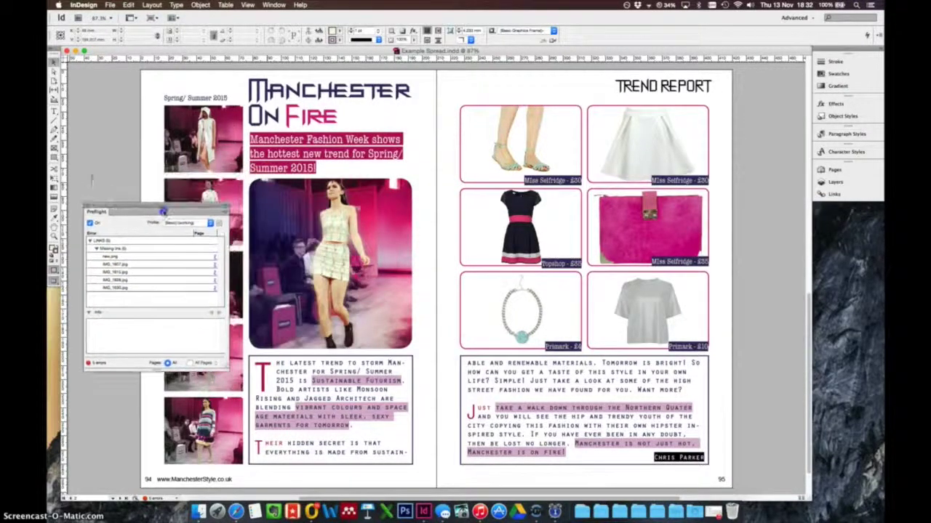
Step: Select IMG_1607.jpg to show its missing-link problem details
{"action": "left_click", "coordinate": [120, 264]}
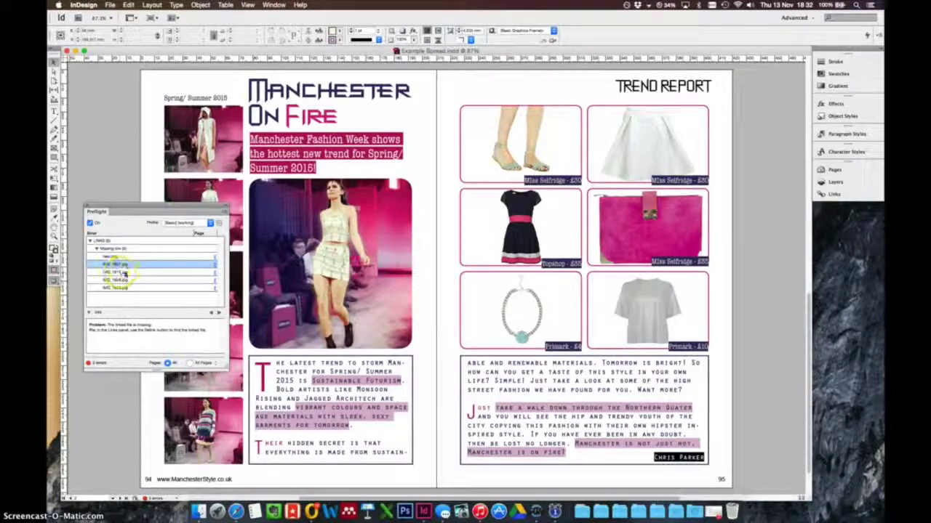
{"action": "left_click", "coordinate": [182, 283]}
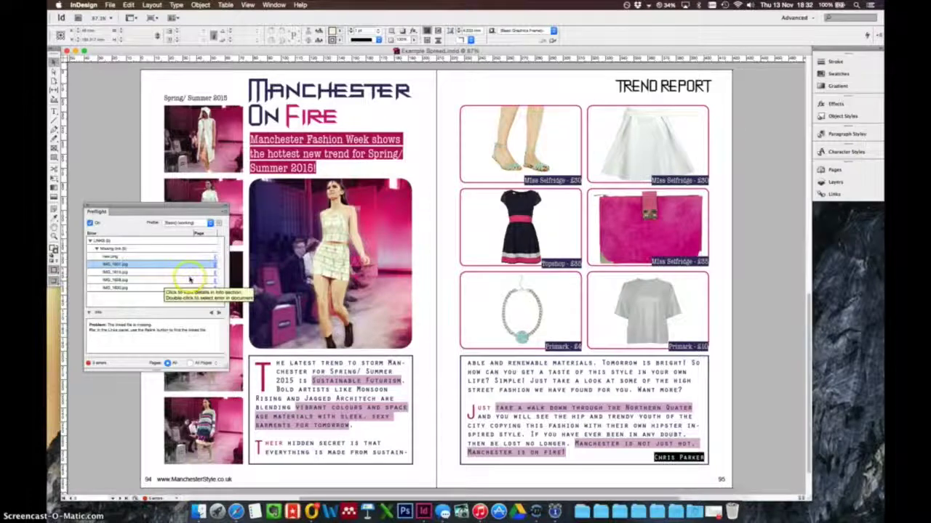
{"action": "left_click", "coordinate": [154, 330]}
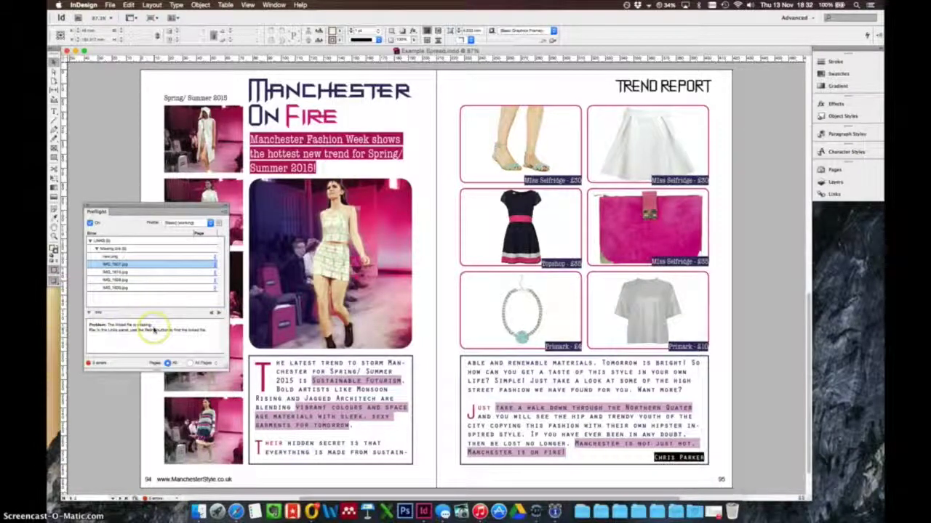
{"action": "left_click", "coordinate": [107, 339]}
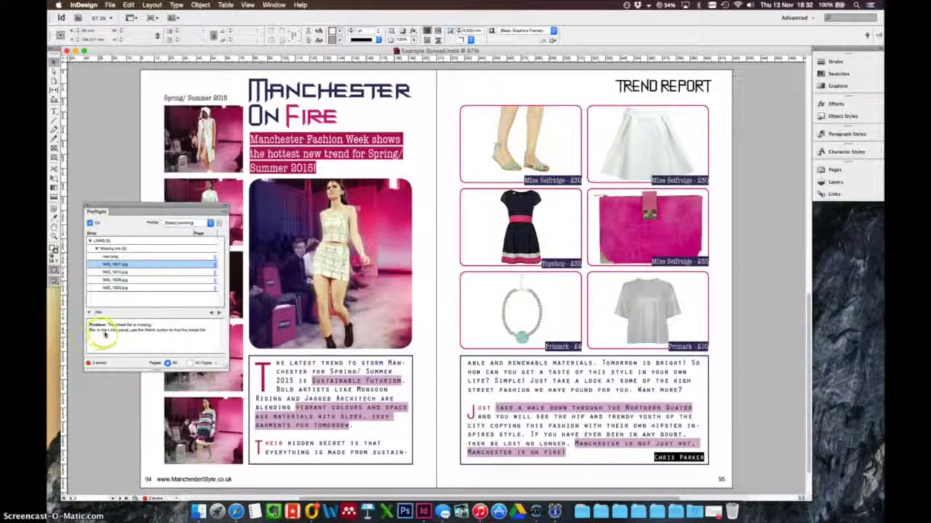
{"action": "left_click", "coordinate": [140, 335]}
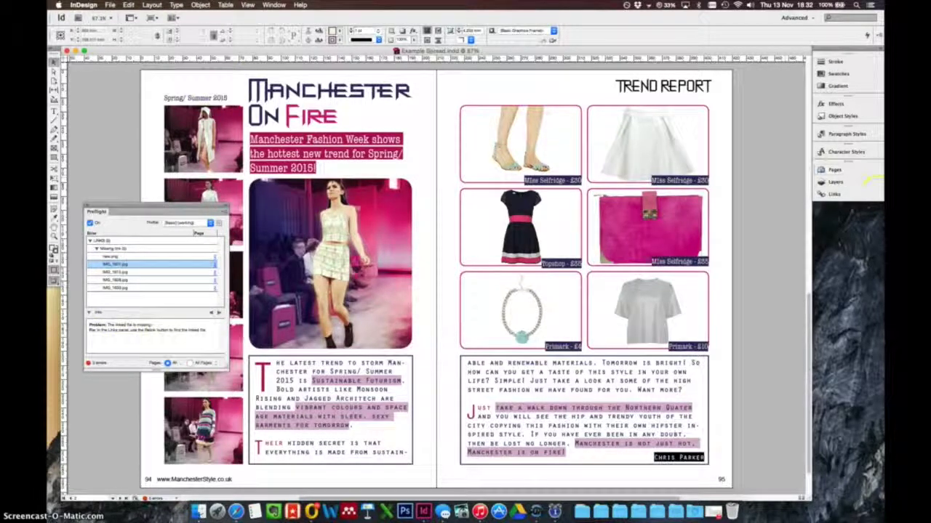
Step: Show the Links panel via Window > Links and start relinking the missing IMG_1607.jpg
{"action": "left_click", "coordinate": [836, 195]}
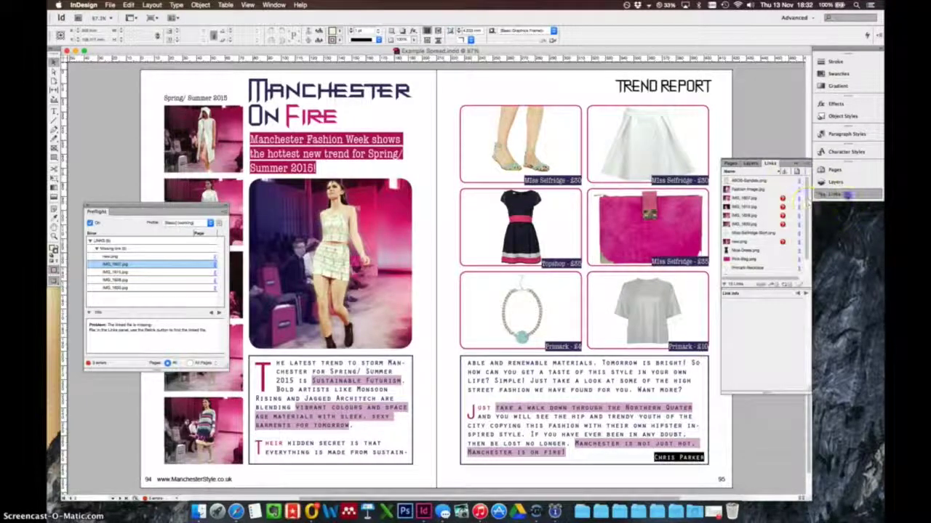
{"action": "left_click", "coordinate": [273, 4]}
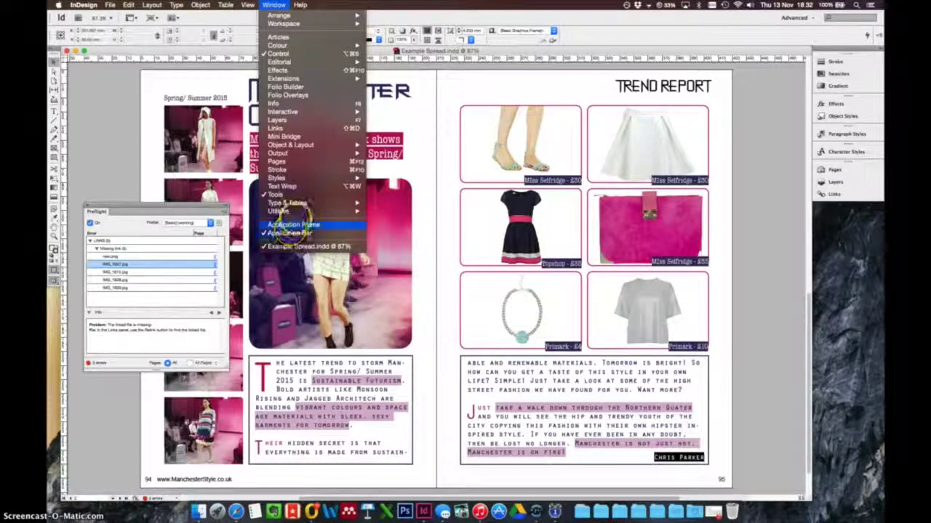
{"action": "left_click", "coordinate": [280, 128]}
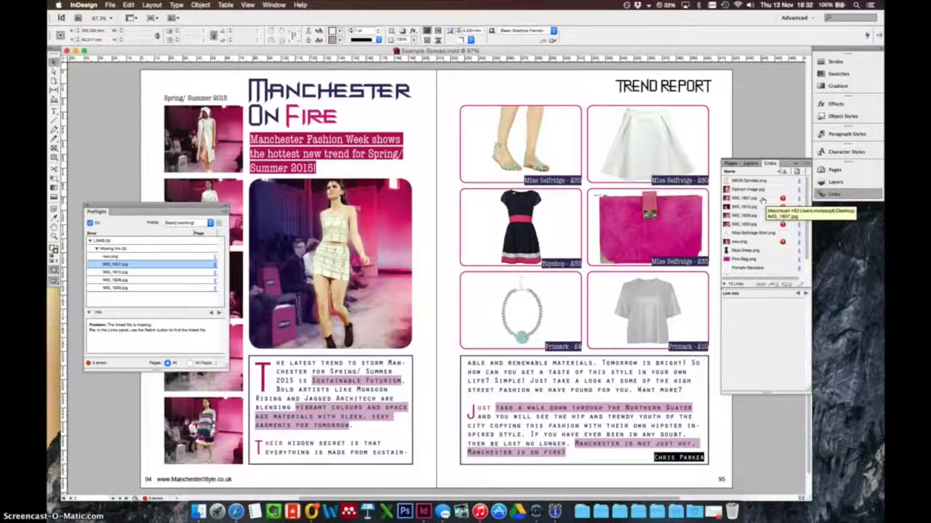
{"action": "left_click", "coordinate": [763, 198]}
{"action": "left_click", "coordinate": [782, 198]}
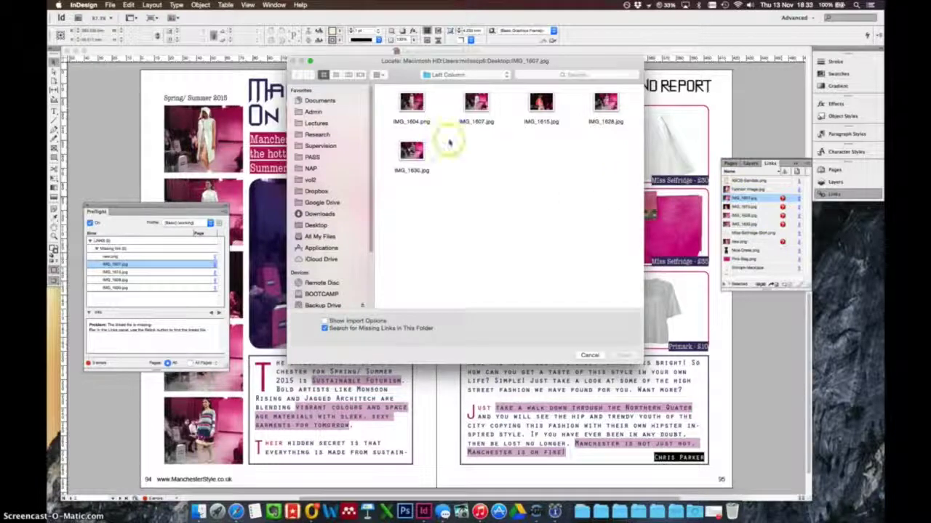
Step: Relink IMG_1607.jpg from Left Column and accept that the other missing photos were found
{"action": "left_click", "coordinate": [477, 103]}
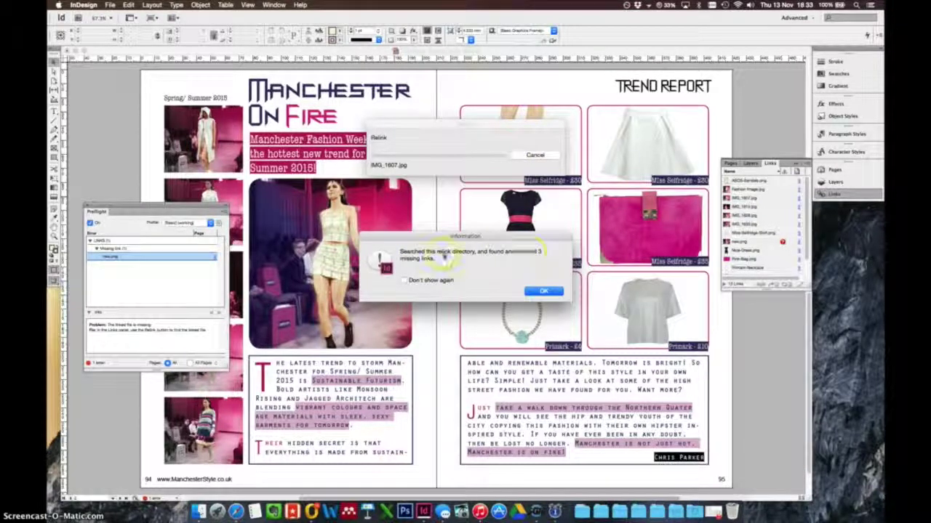
{"action": "left_click", "coordinate": [542, 290]}
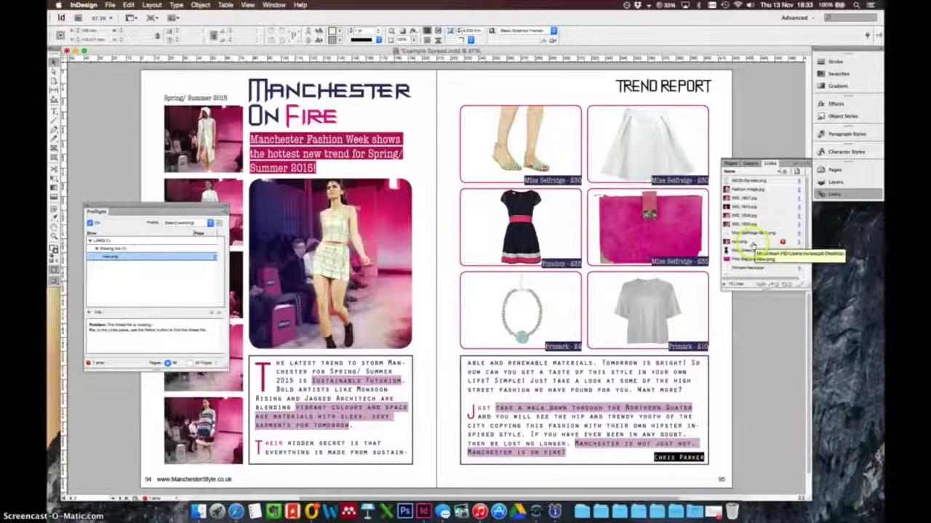
{"action": "left_click", "coordinate": [782, 242]}
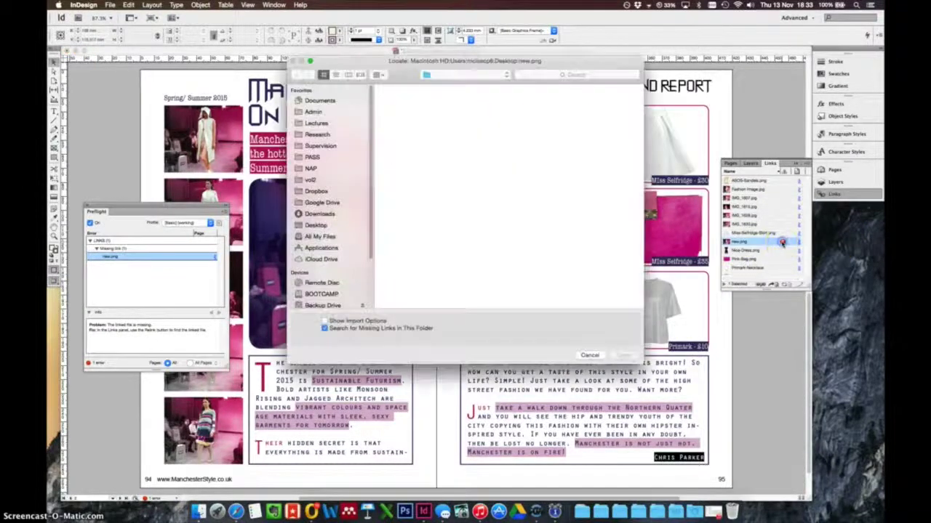
{"action": "left_click", "coordinate": [465, 74]}
{"action": "left_click", "coordinate": [447, 86]}
{"action": "left_click", "coordinate": [420, 108]}
{"action": "left_click", "coordinate": [629, 354]}
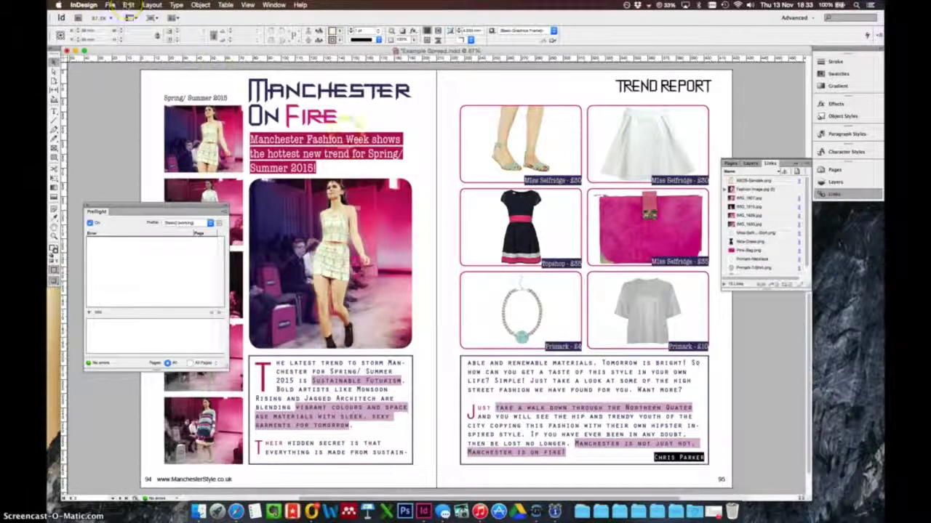
{"action": "left_click", "coordinate": [127, 5]}
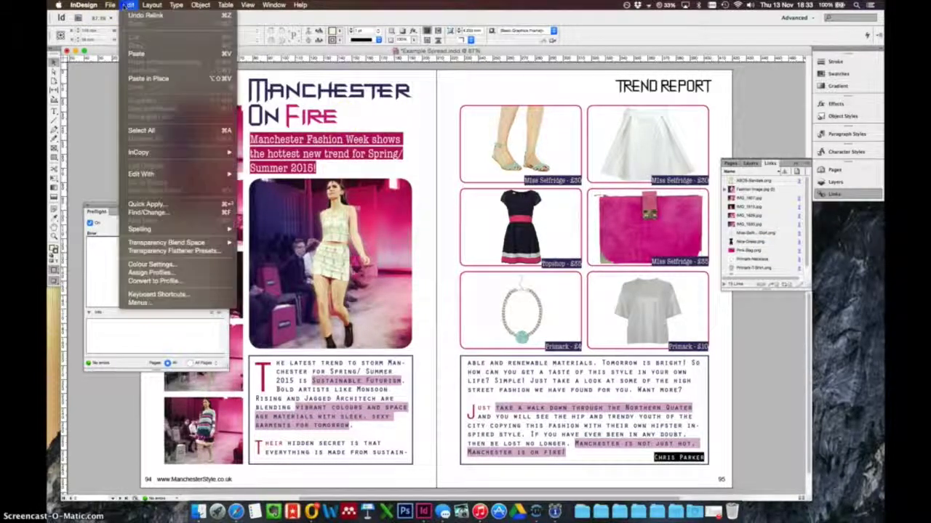
{"action": "left_click", "coordinate": [133, 15]}
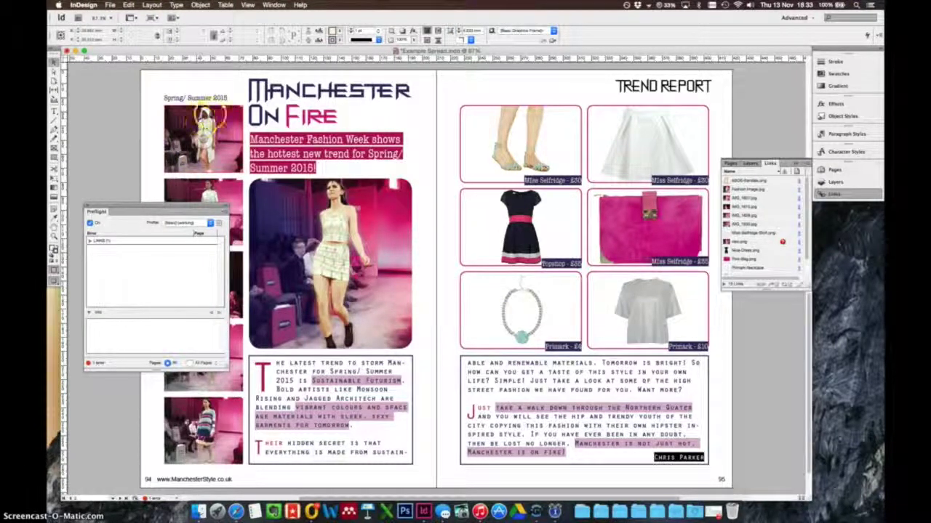
Step: Relink the missing new.png to IMG_1604.png in Left Column, then close Preflight
{"action": "left_click", "coordinate": [782, 242]}
{"action": "left_click", "coordinate": [518, 105]}
{"action": "double_click", "coordinate": [518, 106]}
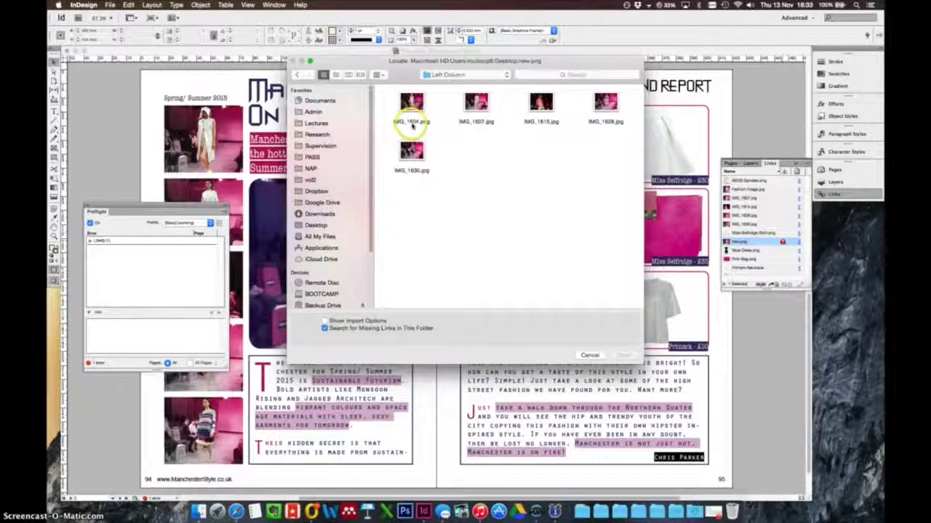
{"action": "left_click", "coordinate": [406, 121]}
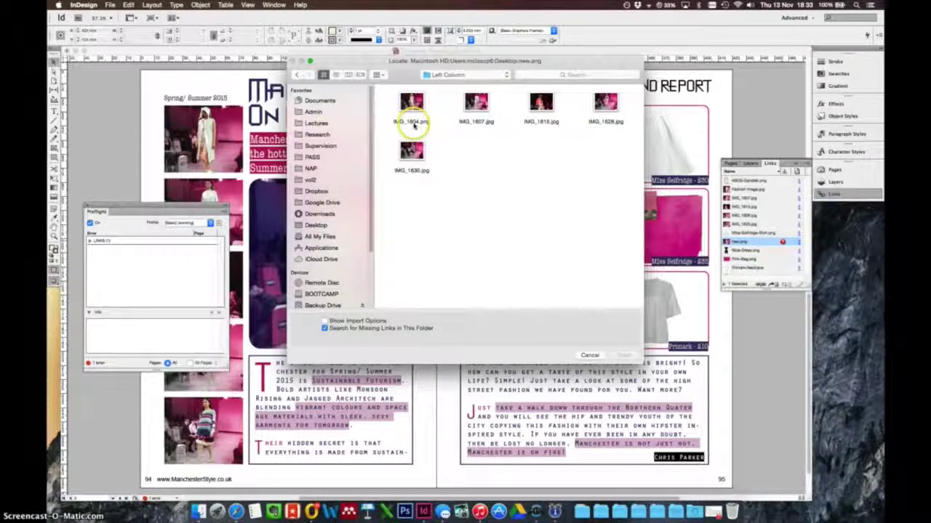
{"action": "left_click", "coordinate": [412, 102]}
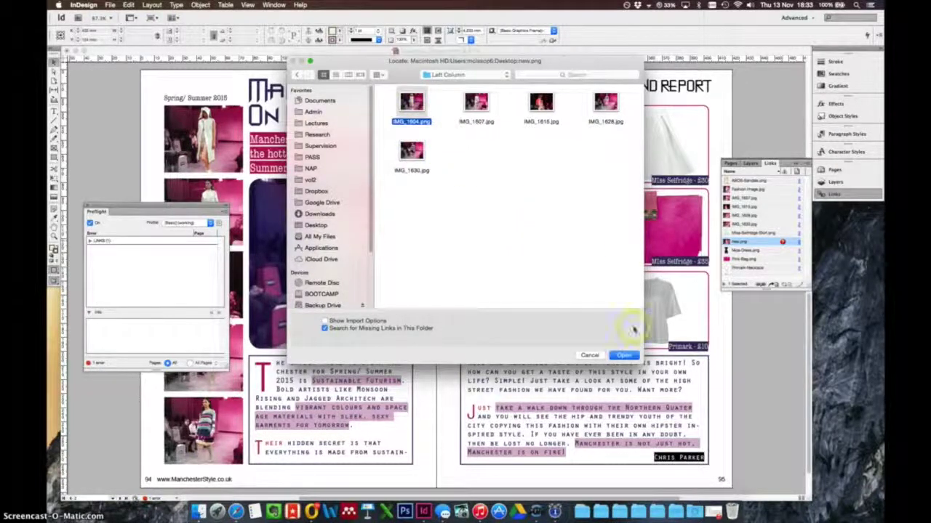
{"action": "left_click", "coordinate": [624, 354]}
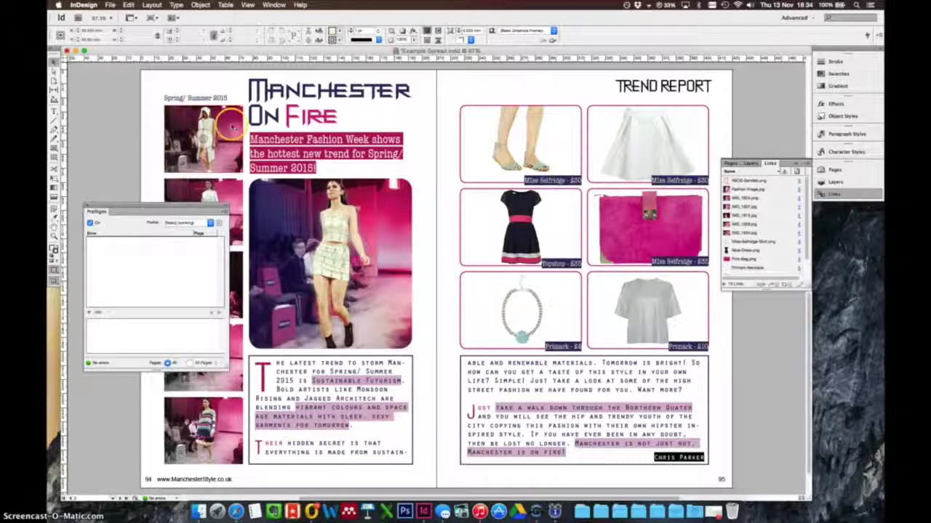
{"action": "left_click", "coordinate": [87, 209]}
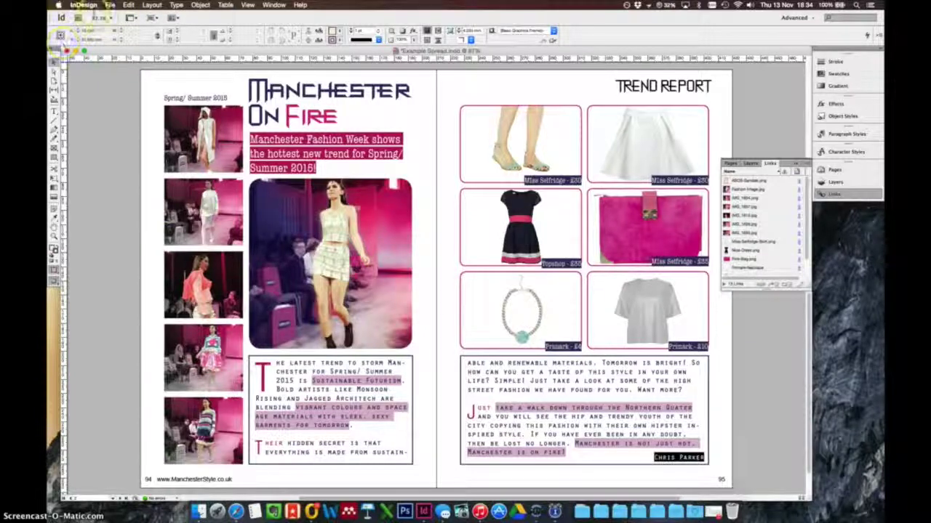
Step: Open File > Package, review the Summary, Fonts and Links and Images pages, then start packaging
{"action": "left_click", "coordinate": [109, 5]}
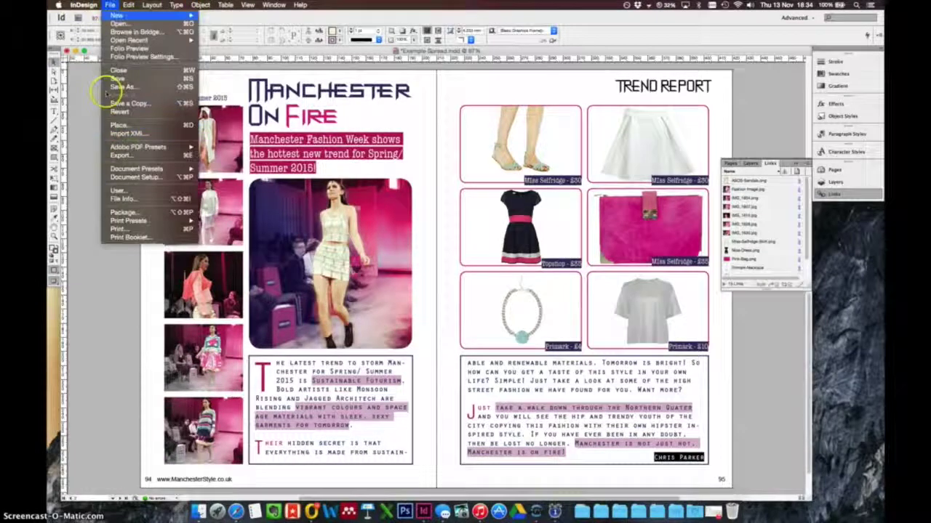
{"action": "left_click", "coordinate": [125, 212]}
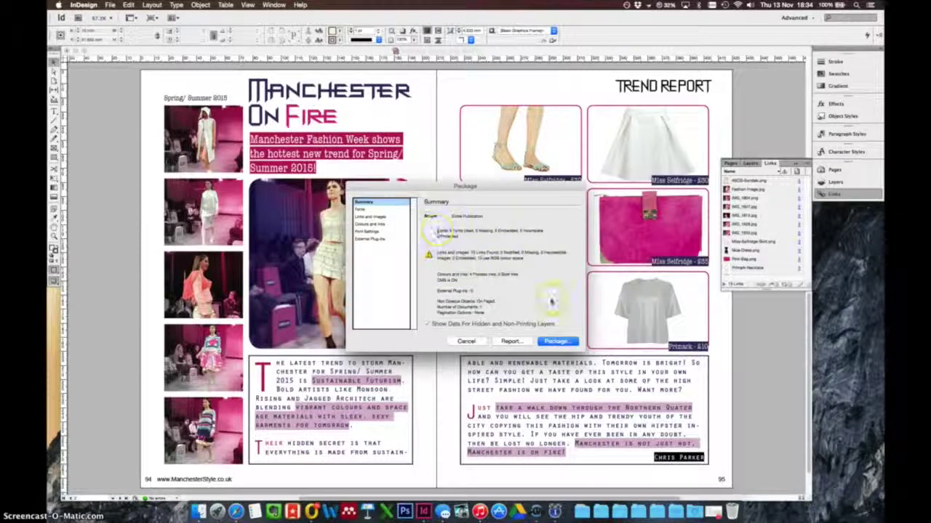
{"action": "left_click", "coordinate": [561, 343]}
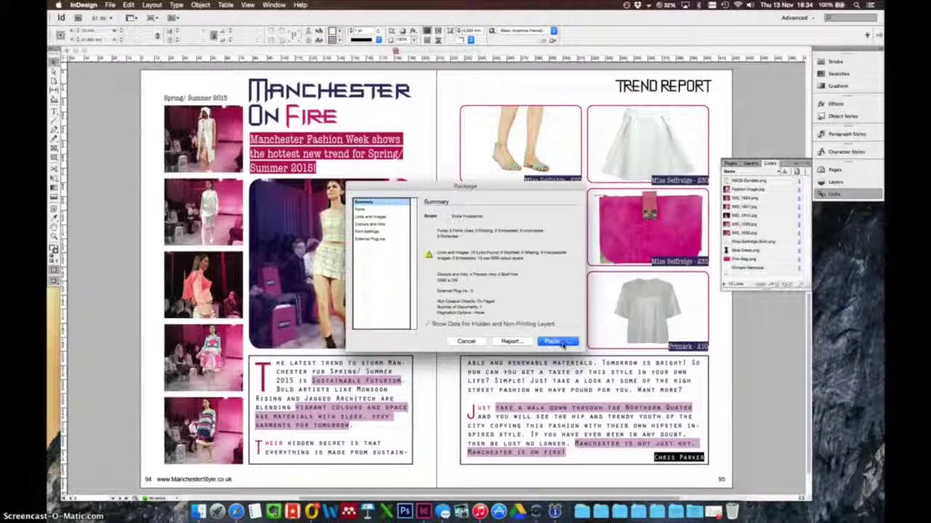
{"action": "left_click", "coordinate": [362, 210]}
{"action": "left_click", "coordinate": [367, 217]}
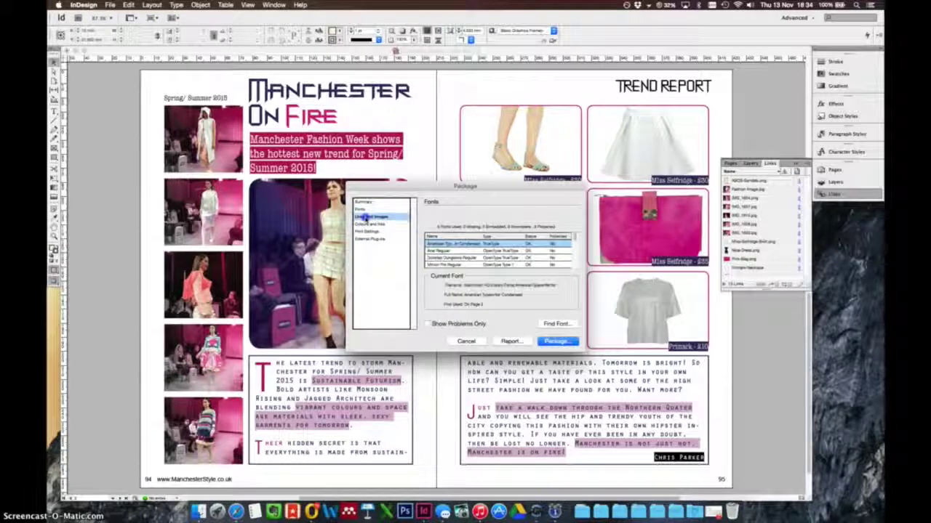
{"action": "left_click", "coordinate": [573, 241]}
{"action": "scroll", "coordinate": [573, 241], "scroll_direction": "down", "scroll_amount": 2}
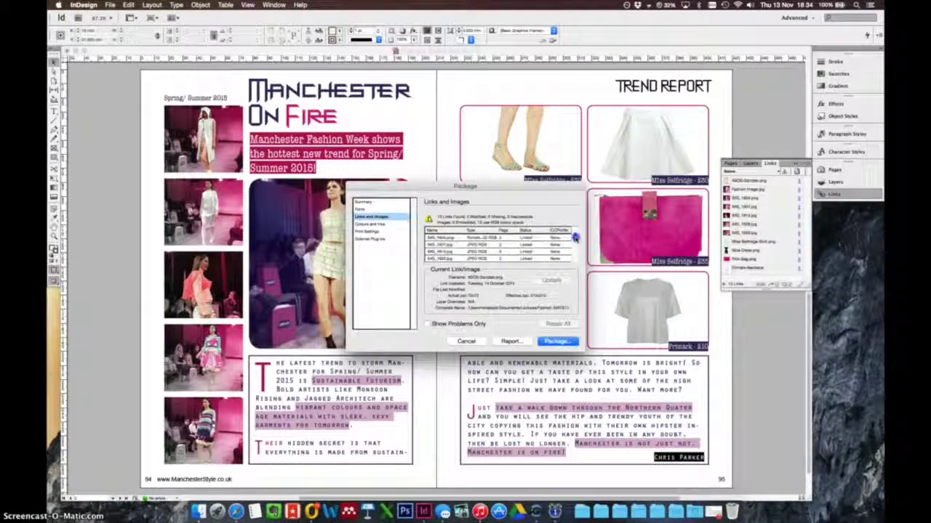
{"action": "scroll", "coordinate": [574, 241], "scroll_direction": "up", "scroll_amount": 2}
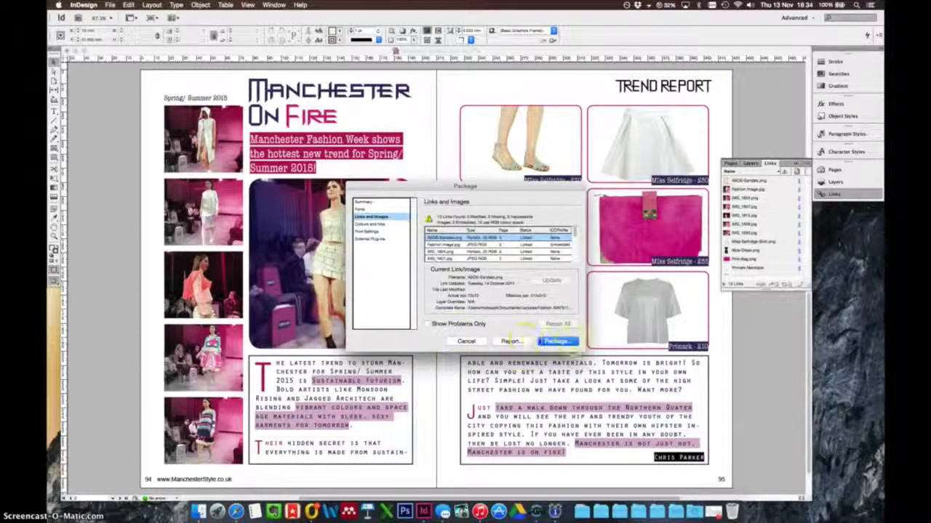
{"action": "left_click", "coordinate": [557, 341]}
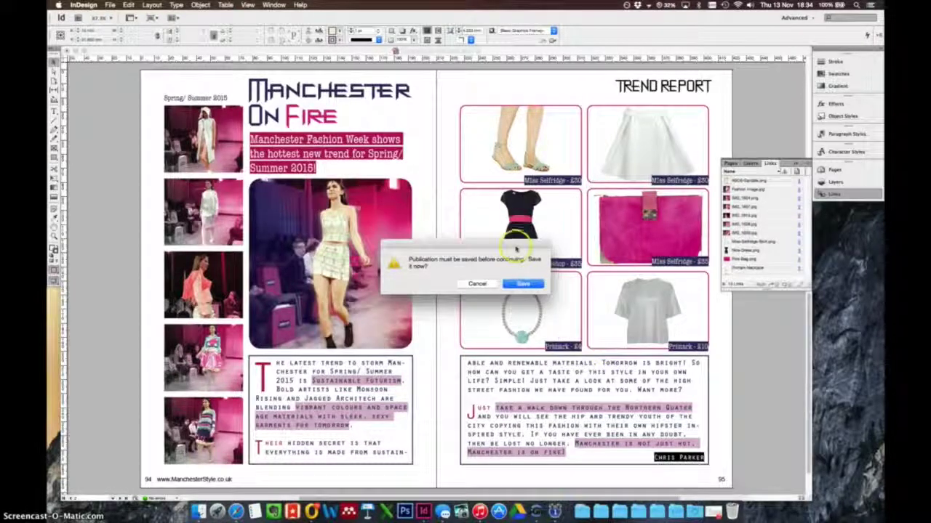
Step: Save the publication and enter the contact's name and company 'Manchester' in Printing Instructions
{"action": "left_click", "coordinate": [523, 283]}
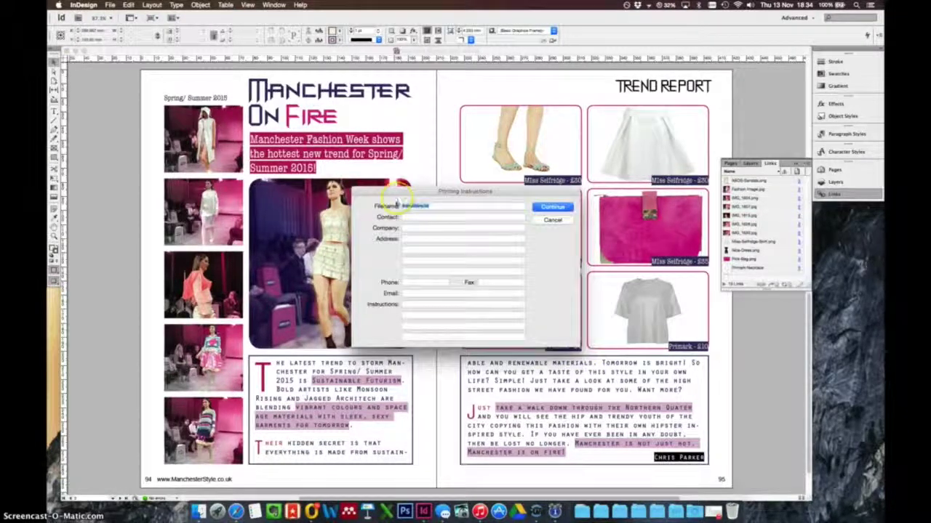
{"action": "left_click", "coordinate": [413, 217]}
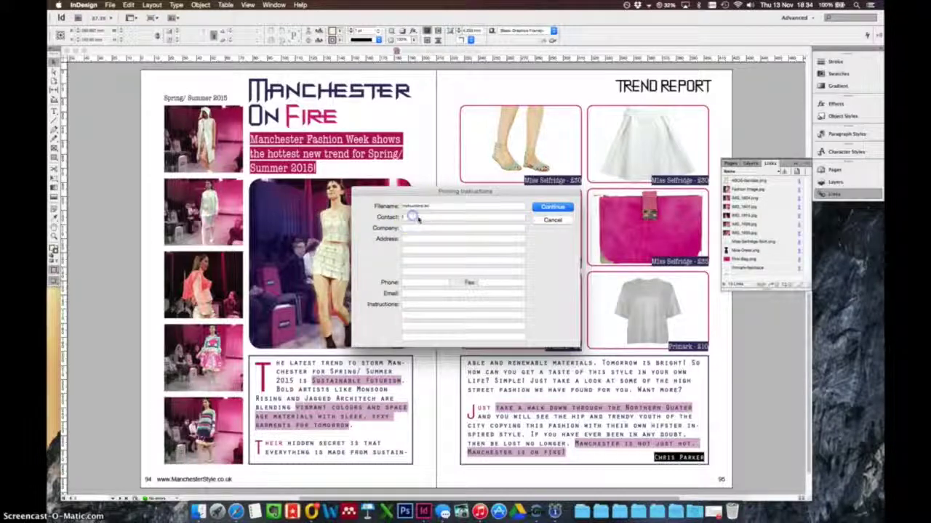
{"action": "type", "text": "Chris Parker"}
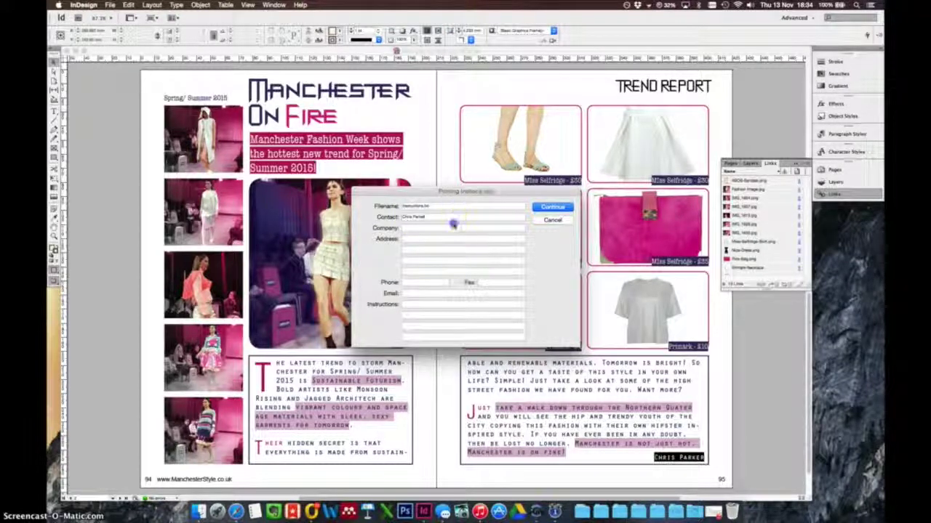
{"action": "left_click", "coordinate": [451, 228]}
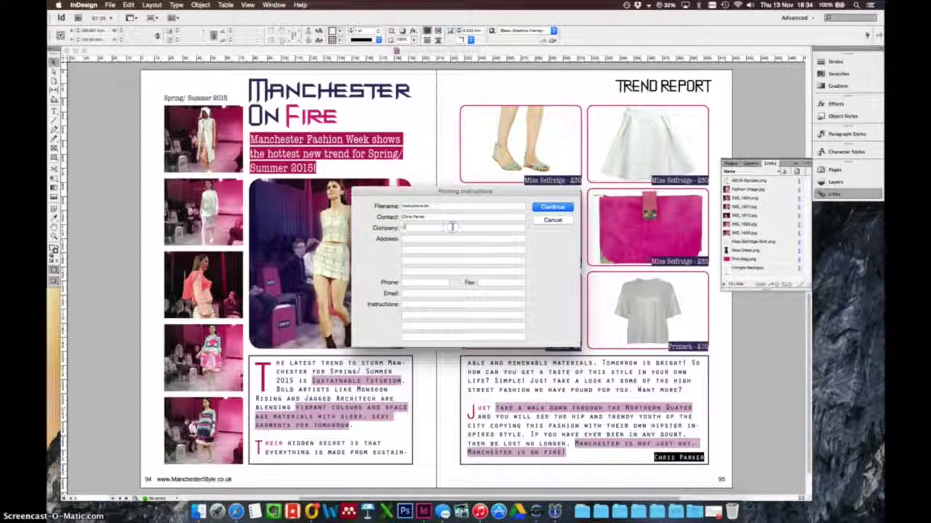
{"action": "type", "text": "Manchester"}
Step: Go through the remaining Printing Instructions fields and continue
{"action": "left_click", "coordinate": [444, 279]}
{"action": "left_click", "coordinate": [445, 307]}
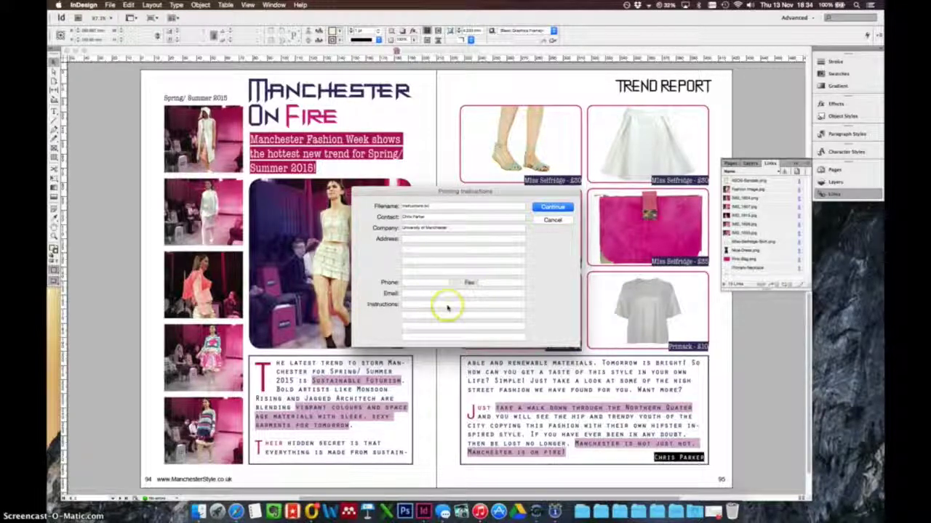
{"action": "left_click", "coordinate": [433, 258]}
{"action": "left_click", "coordinate": [497, 277]}
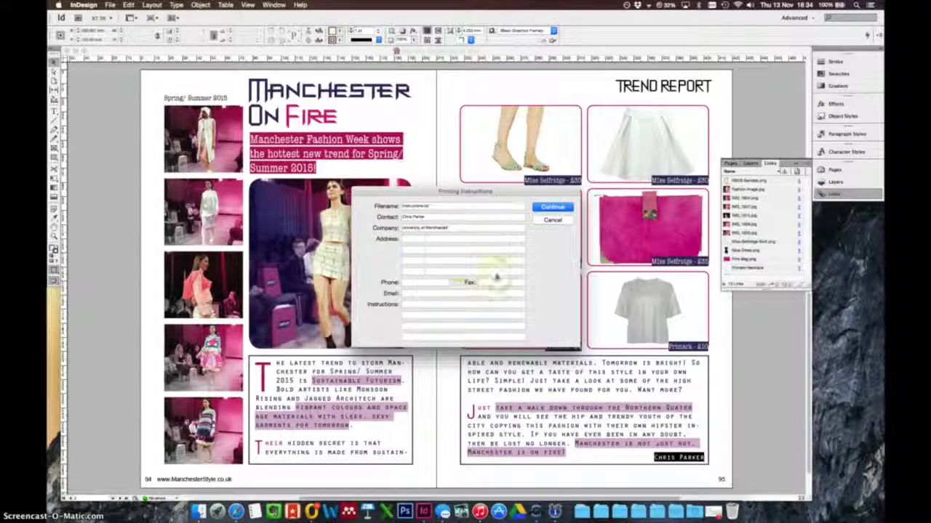
{"action": "left_click", "coordinate": [467, 294]}
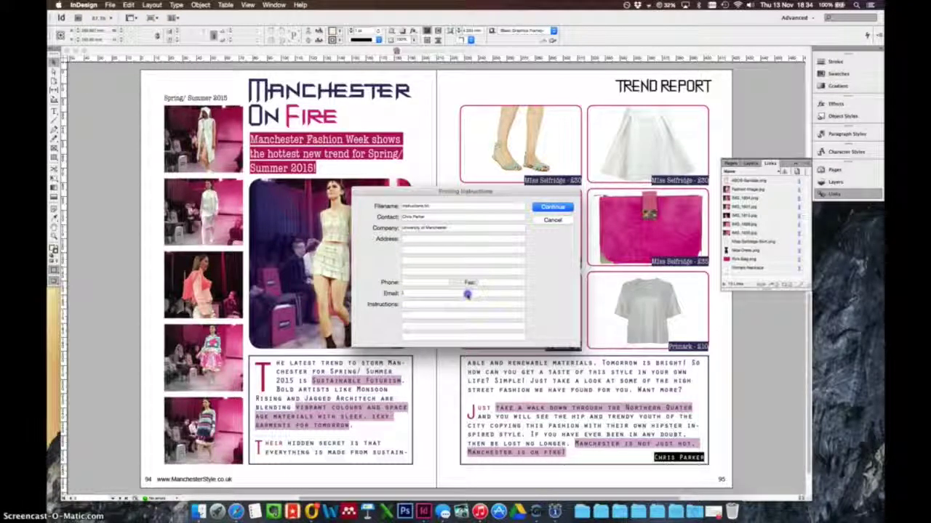
{"action": "left_click", "coordinate": [553, 209]}
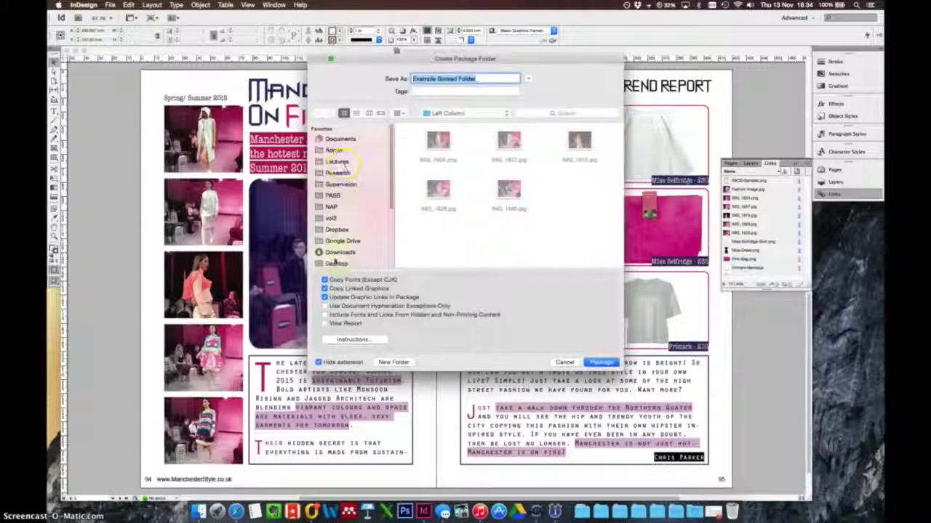
Step: Package the spread into a Desktop folder named 'Spread Packaged' and accept the font warning
{"action": "left_click", "coordinate": [335, 263]}
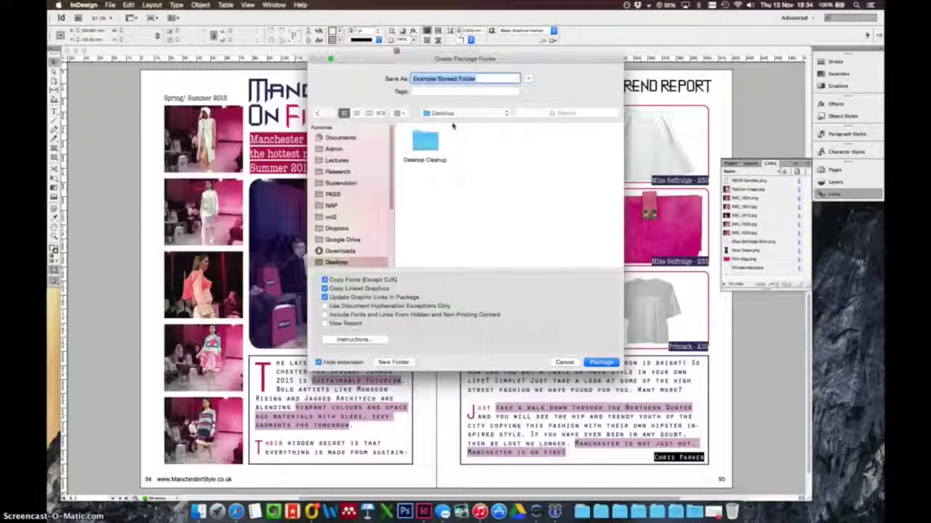
{"action": "type", "text": "Trend"}
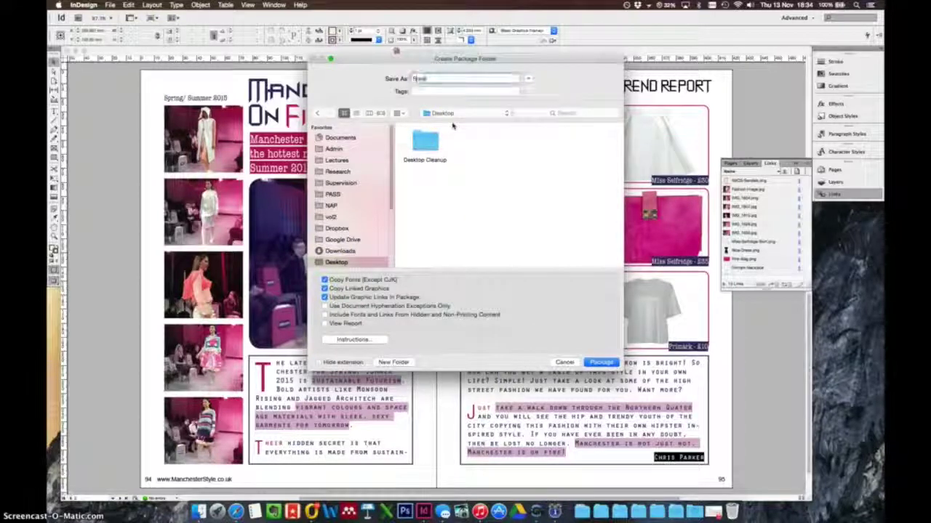
{"action": "type", "text": " Packaged"}
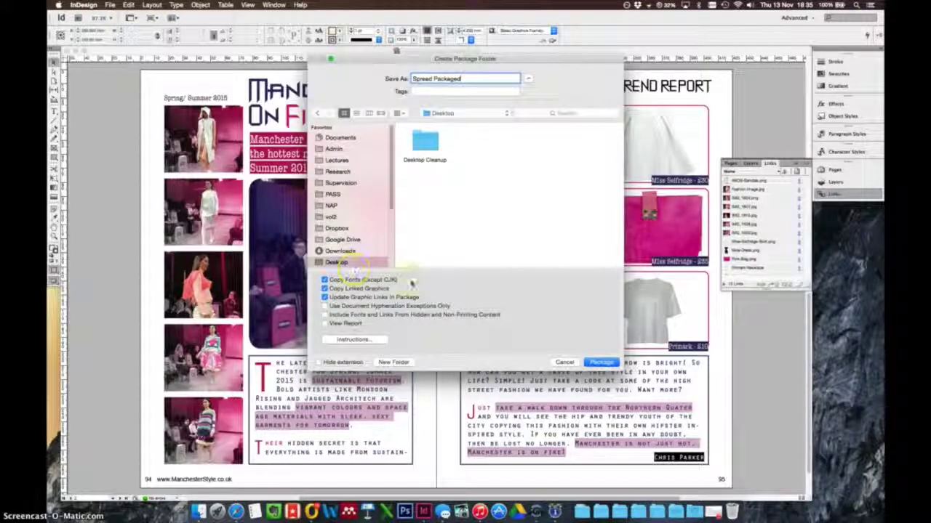
{"action": "left_click", "coordinate": [601, 362]}
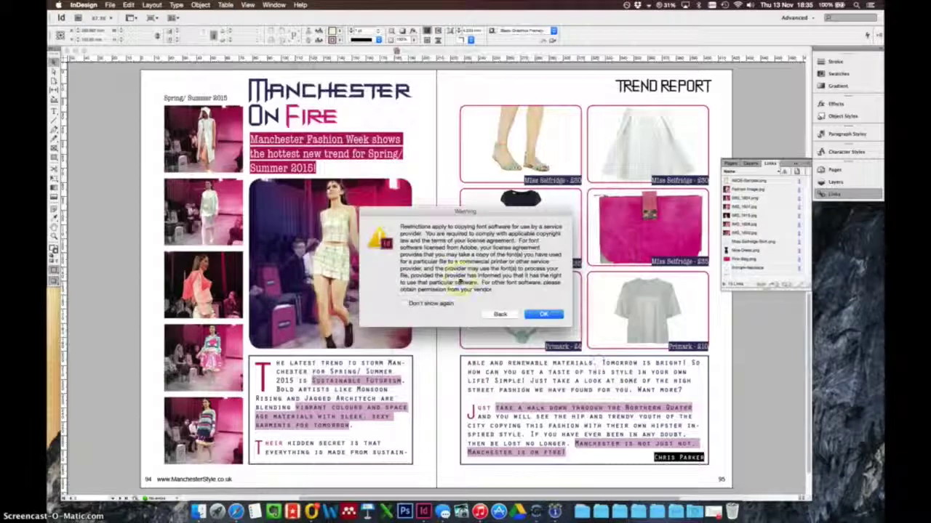
{"action": "left_click", "coordinate": [543, 314]}
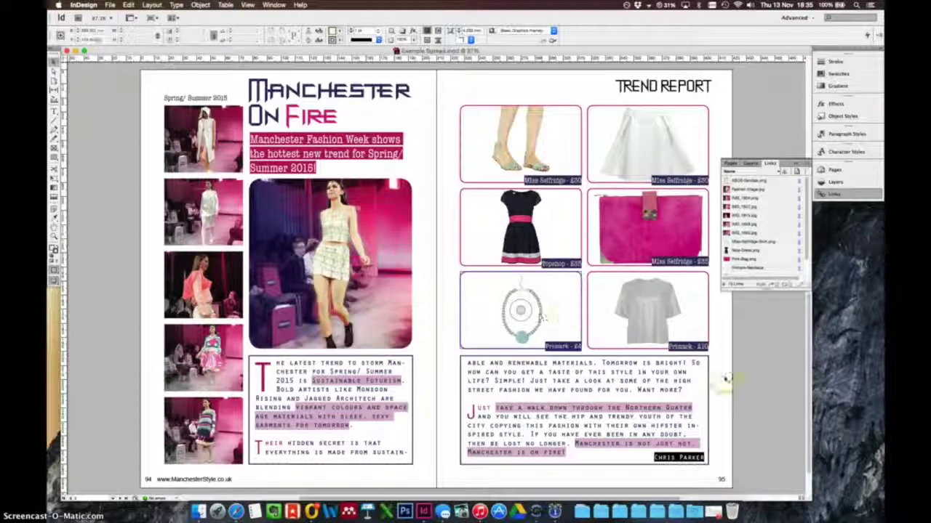
Step: Open Example Spread.indd from the Desktop's Spread Packaged folder and confirm Preflight shows no errors
{"action": "key", "text": "ctrl+Up"}
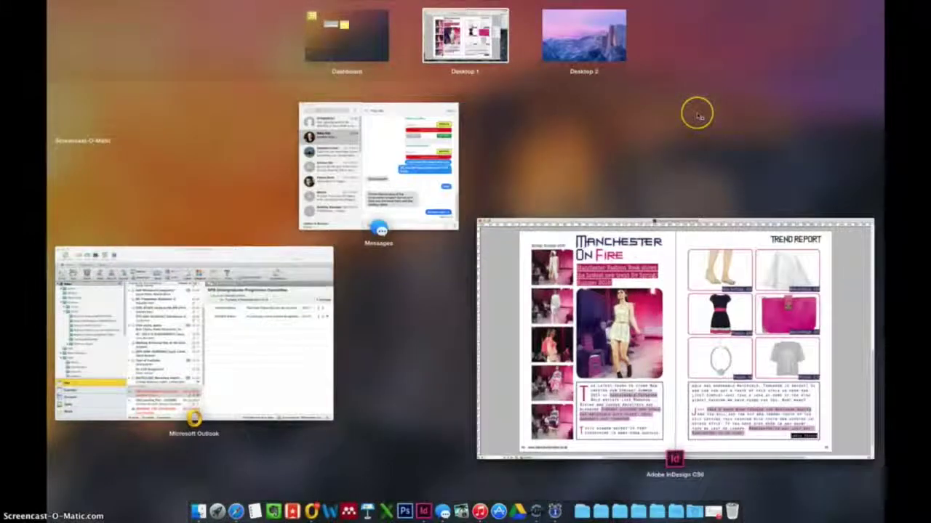
{"action": "key", "text": "ctrl+Right"}
{"action": "key", "text": "shift+super+n"}
{"action": "left_click_drag", "start_coordinate": [864, 114], "coordinate": [412, 135]}
{"action": "double_click", "coordinate": [411, 150]}
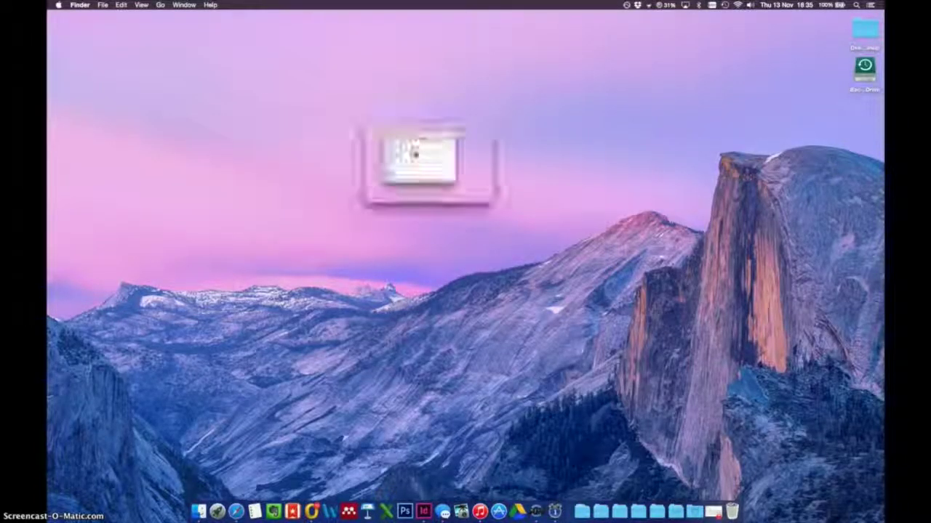
{"action": "double_click", "coordinate": [418, 143]}
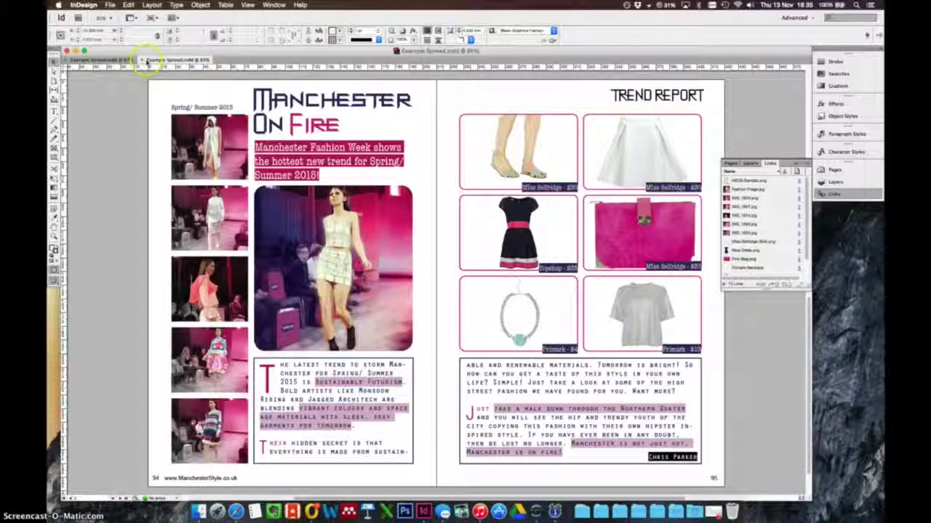
{"action": "left_click", "coordinate": [98, 59]}
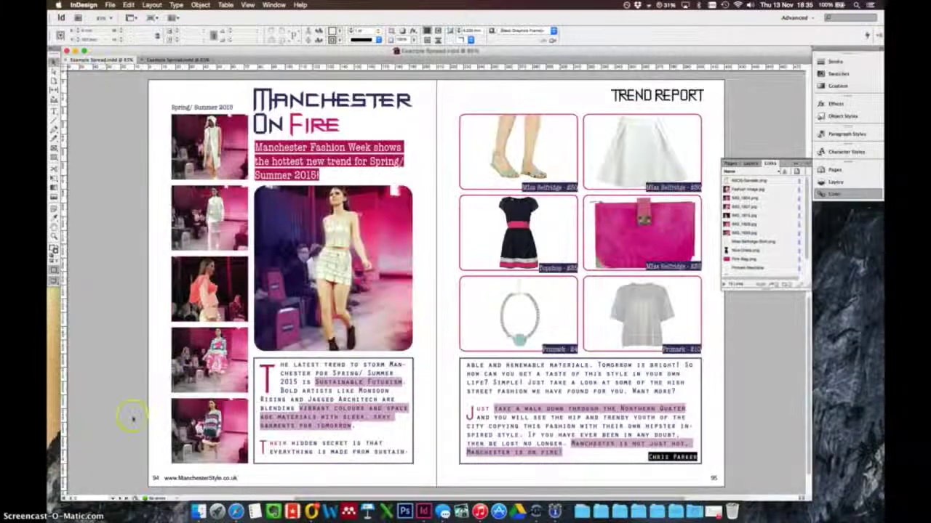
{"action": "double_click", "coordinate": [155, 499]}
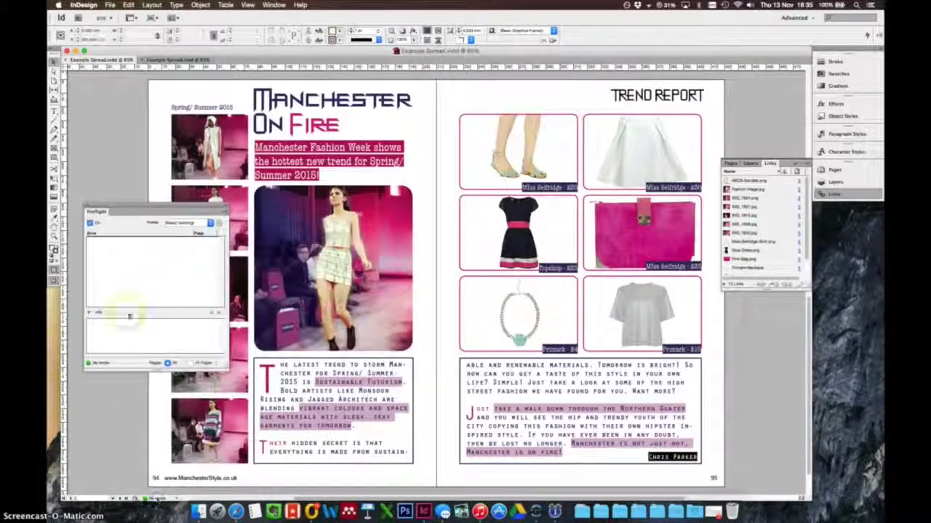